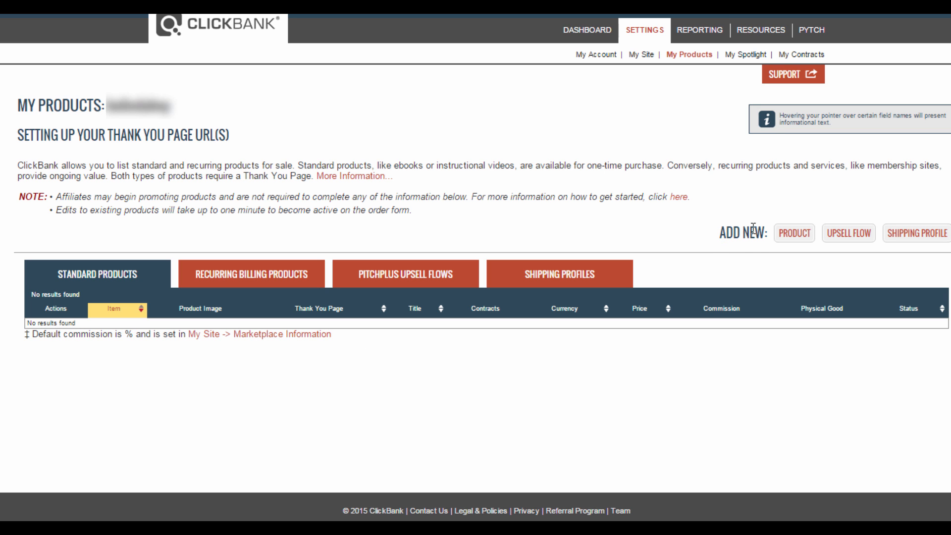
Start a new product and choose One-Time Digital Product as its type
click(791, 237)
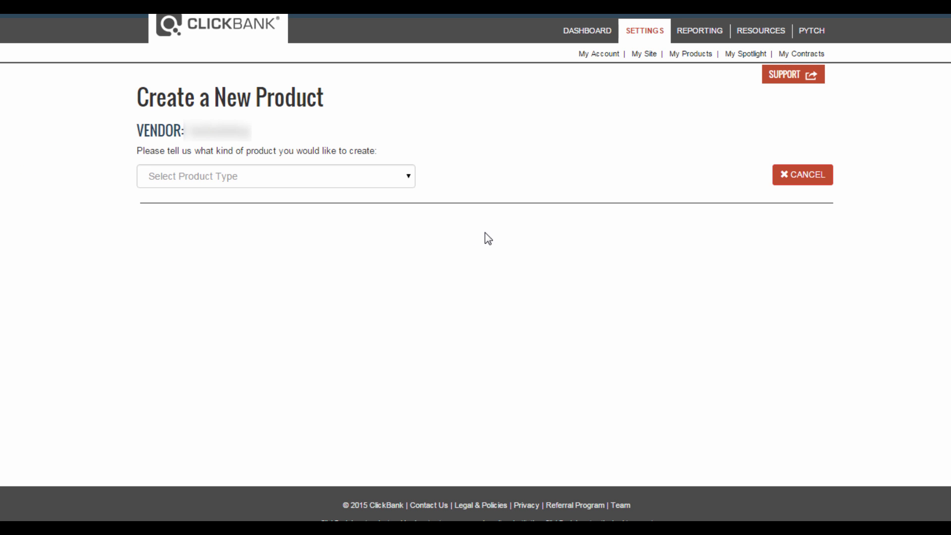
click(407, 177)
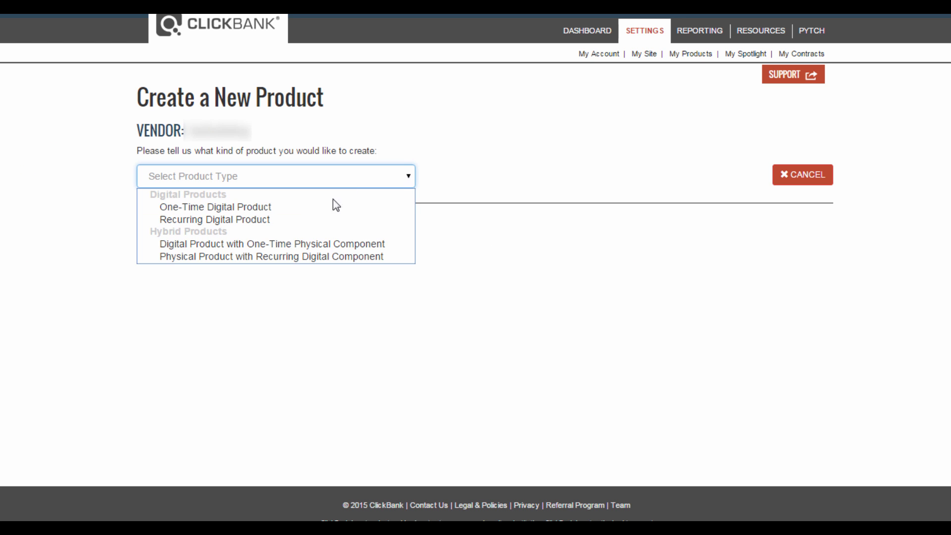
click(256, 207)
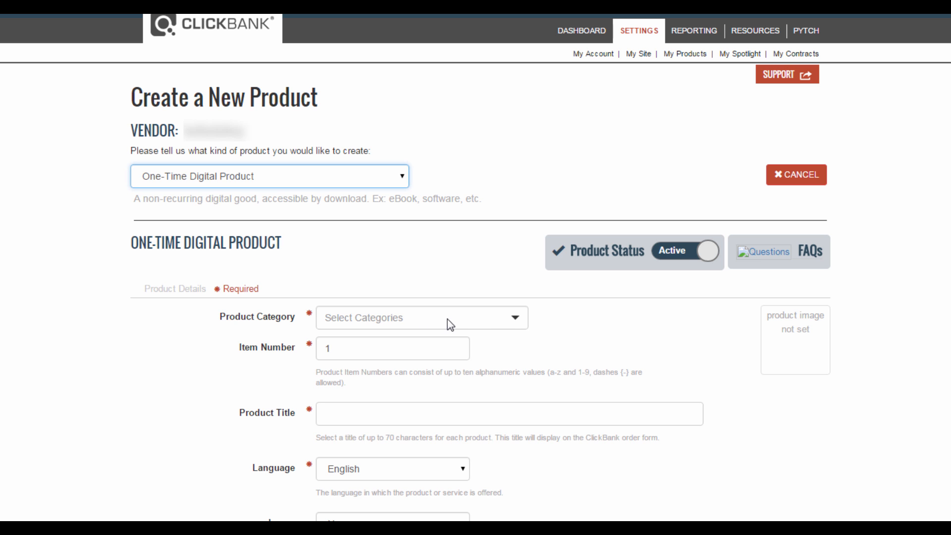
Set the product category to Ebook and enter "Test" as the product title
click(500, 324)
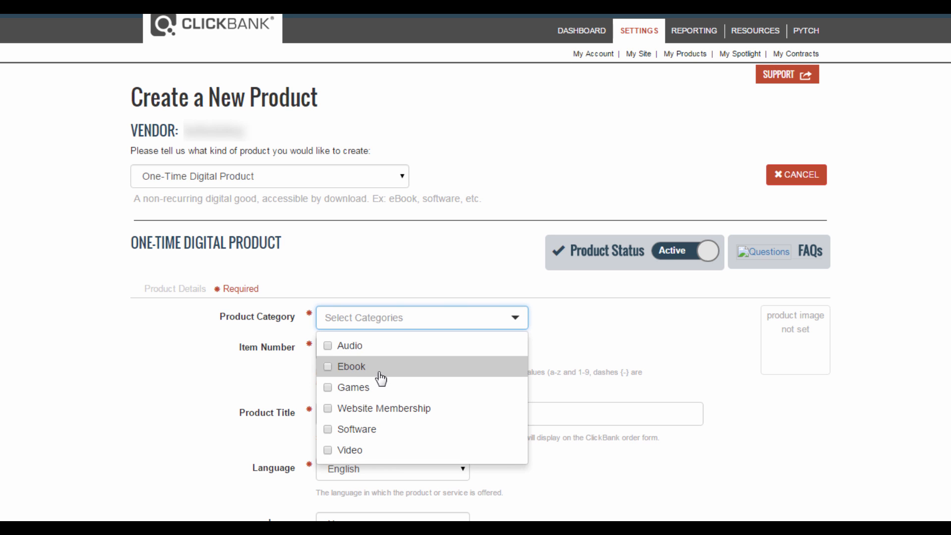
click(355, 372)
click(560, 359)
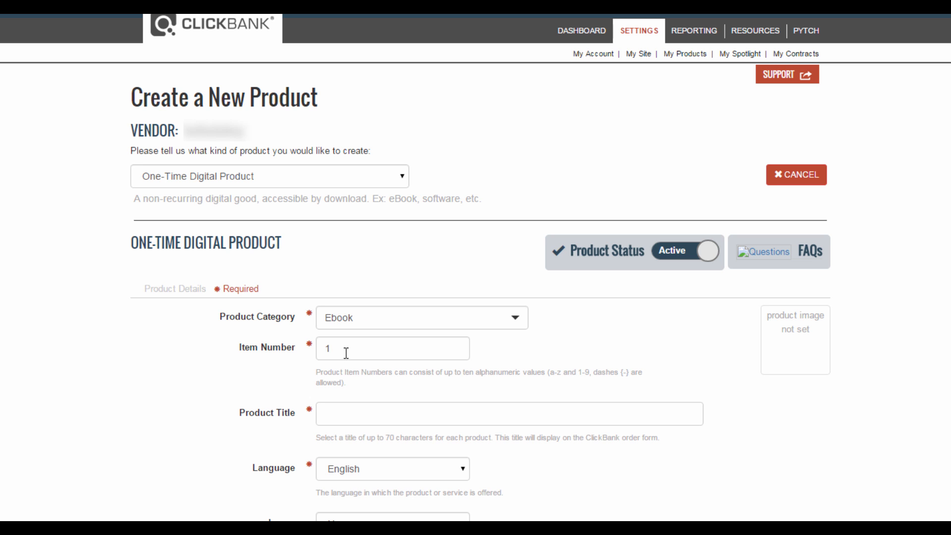
click(362, 412)
text(Test)
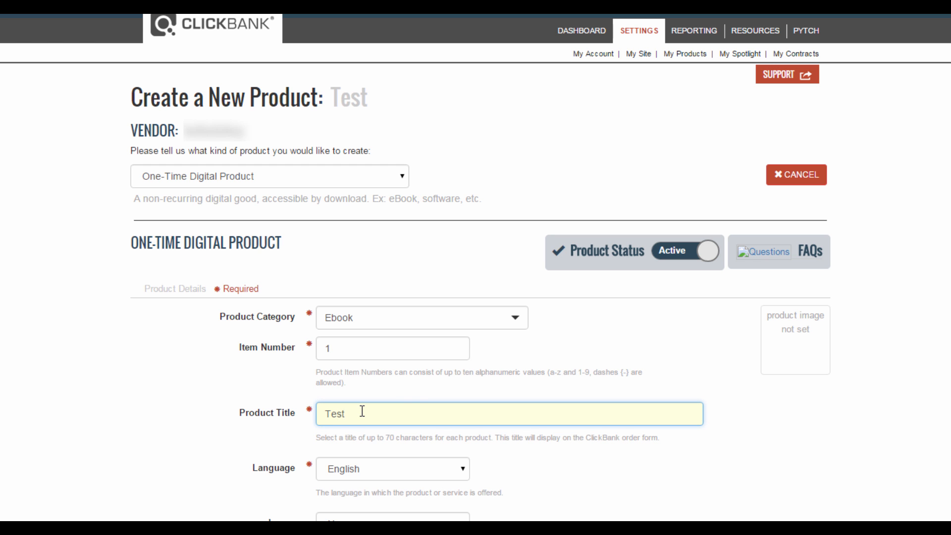
click(521, 443)
Check the language and image options offered for the product, keeping English and None
scroll(521, 443, down, 4)
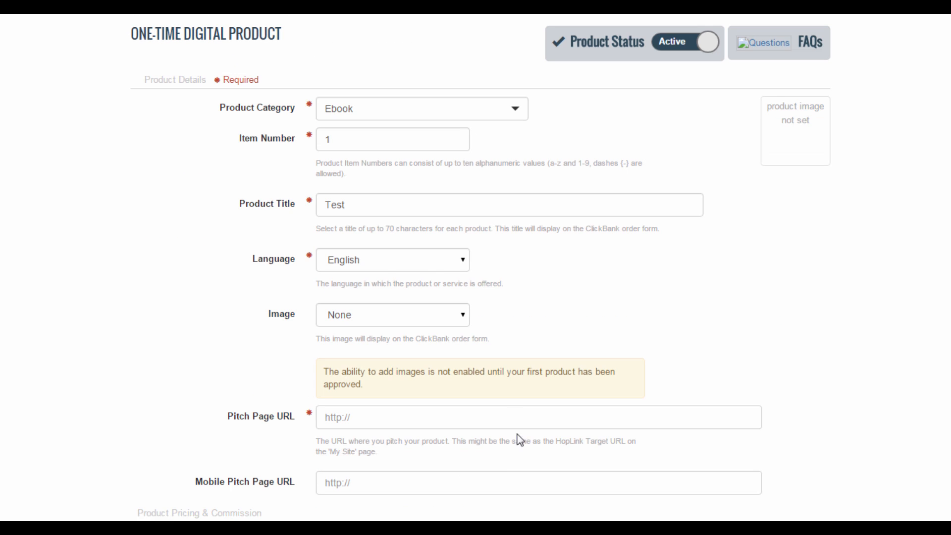
click(447, 270)
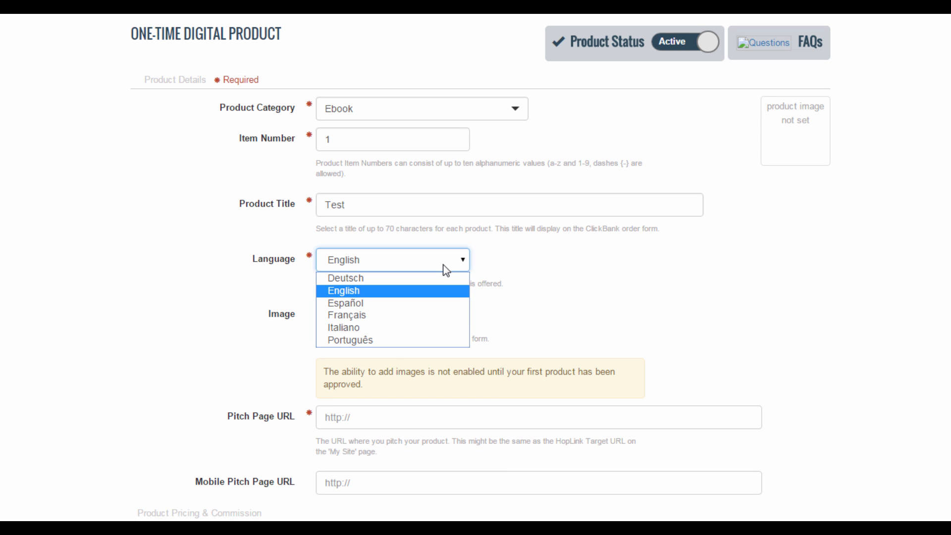
click(407, 264)
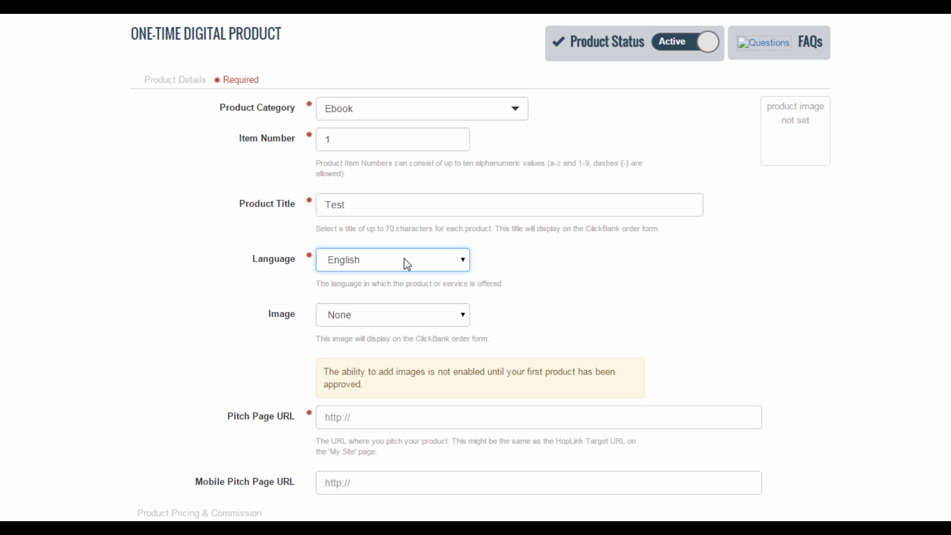
click(474, 320)
click(460, 321)
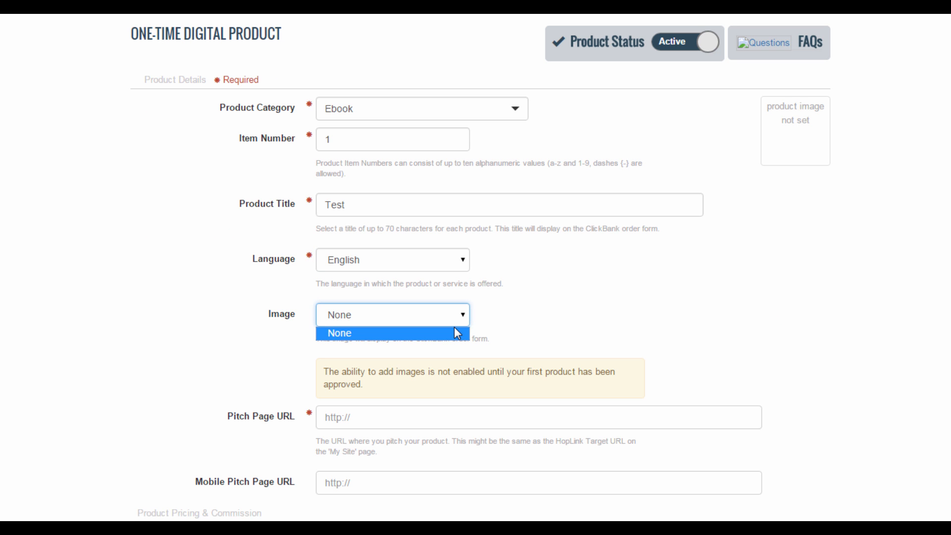
click(460, 316)
scroll(552, 319, down, 2)
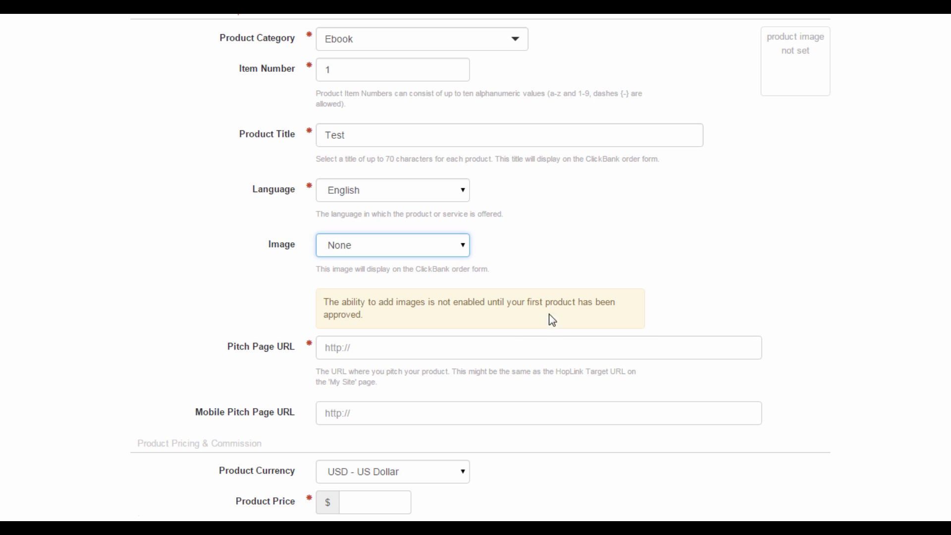
click(370, 347)
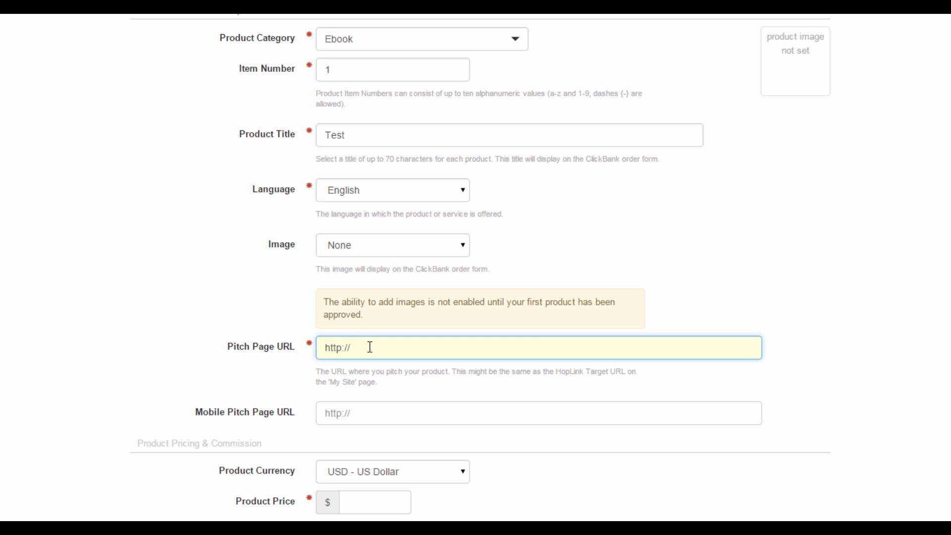
text(test.com/product)
Choose USD - US Dollar as the product currency and set the product price to 9.99
scroll(446, 347, down, 3)
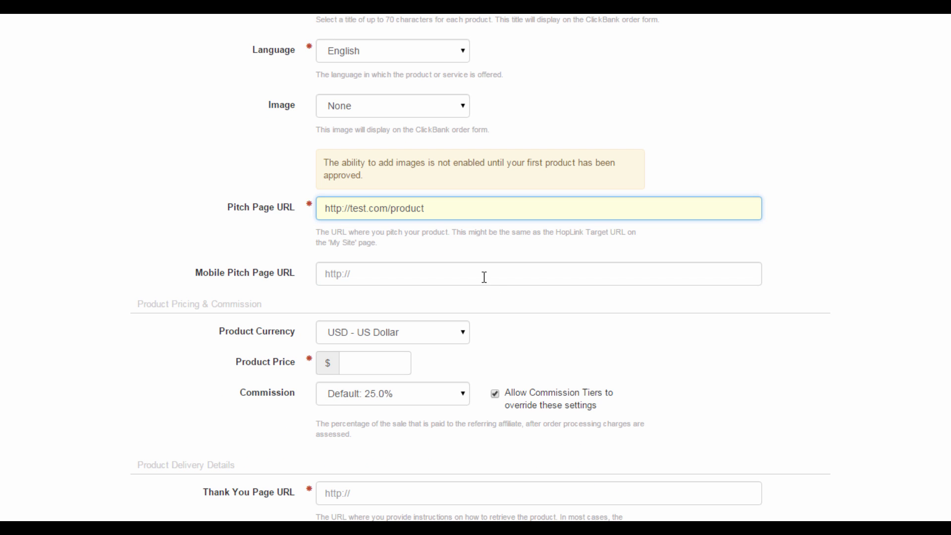
scroll(485, 280, down, 1)
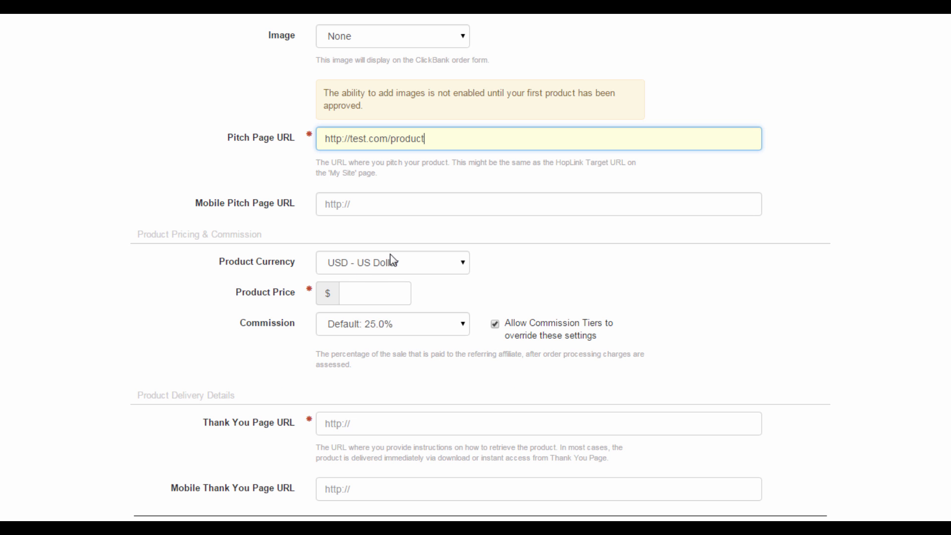
click(433, 261)
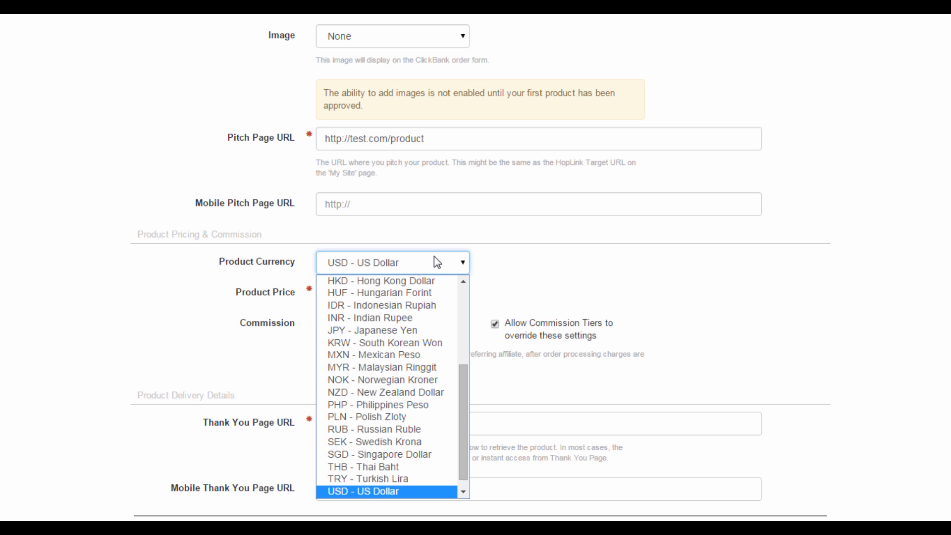
click(417, 491)
click(384, 303)
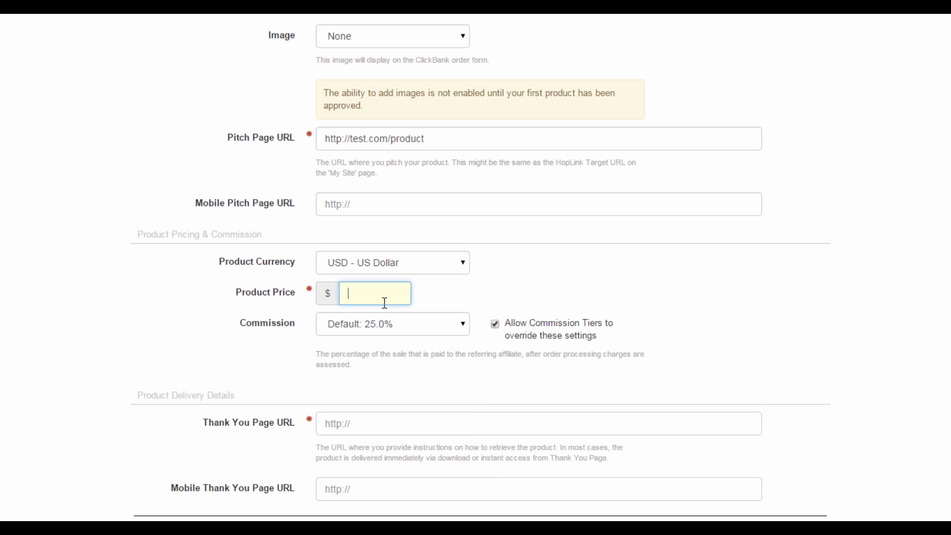
text(9.99)
Look through the commission options for the product, keeping Default: 25.0%
click(462, 326)
click(405, 367)
click(435, 334)
click(438, 342)
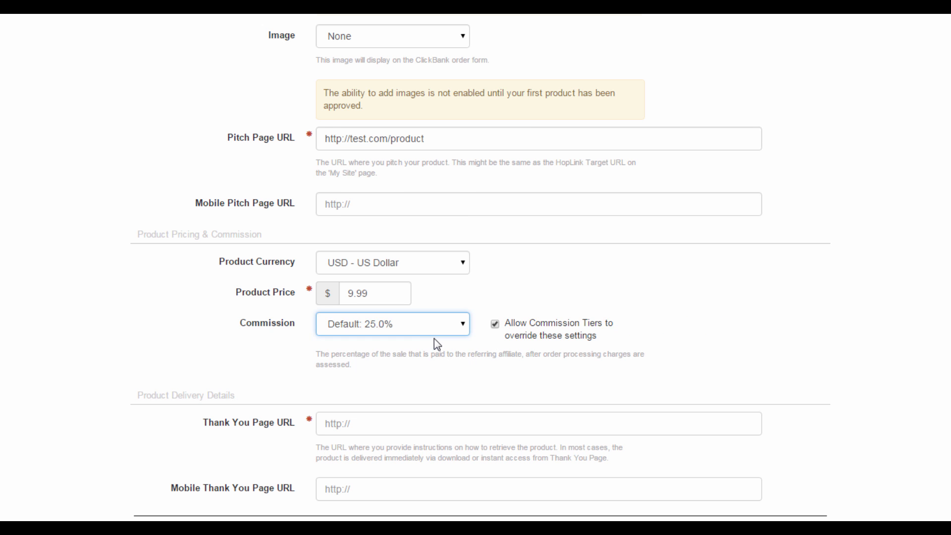
scroll(434, 338, down, 2)
click(374, 361)
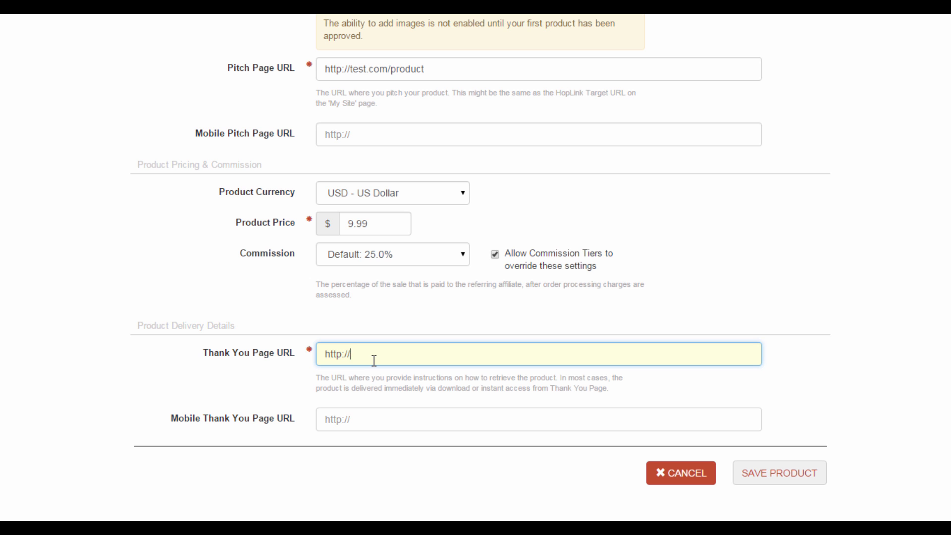
text(test.com/thankyou)
click(771, 476)
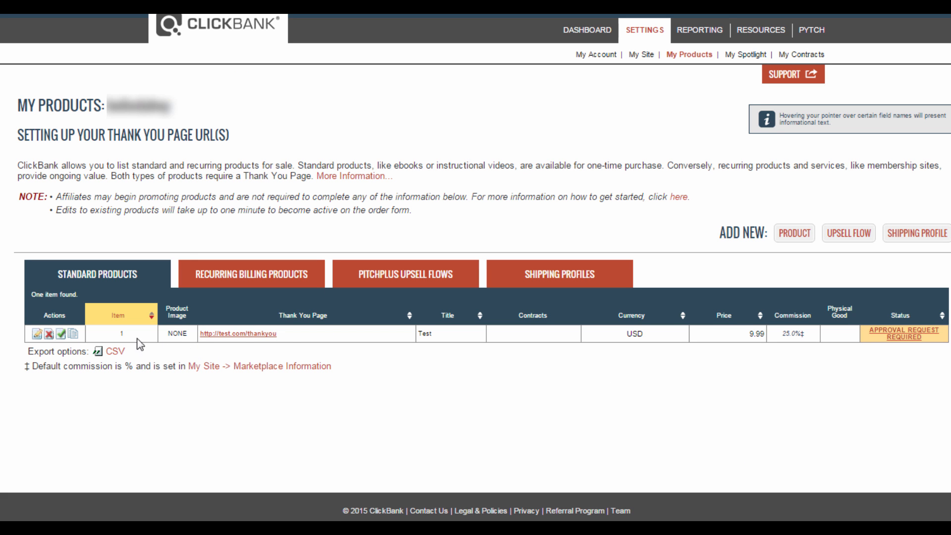
Open the approval request for the Test product and enter "Test" as the brief product overview
click(904, 336)
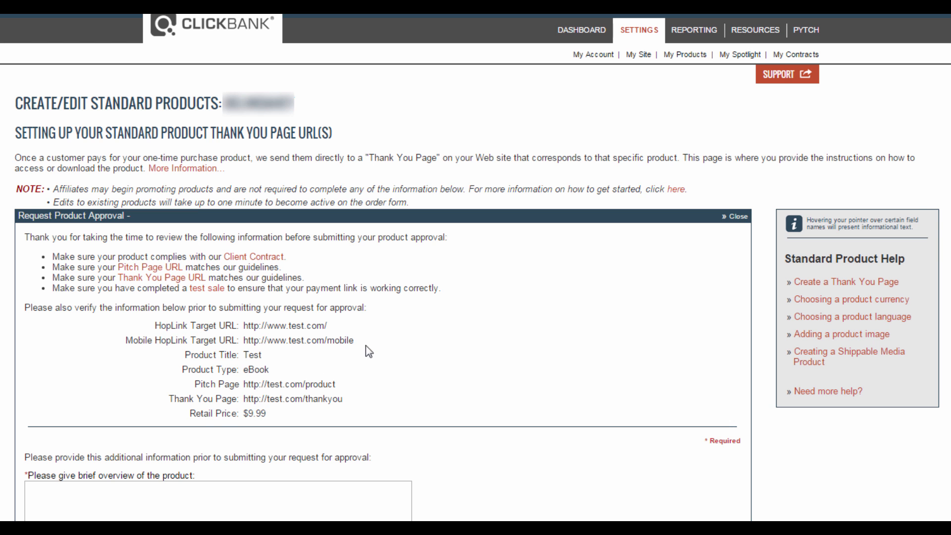
scroll(352, 344, down, 4)
click(95, 302)
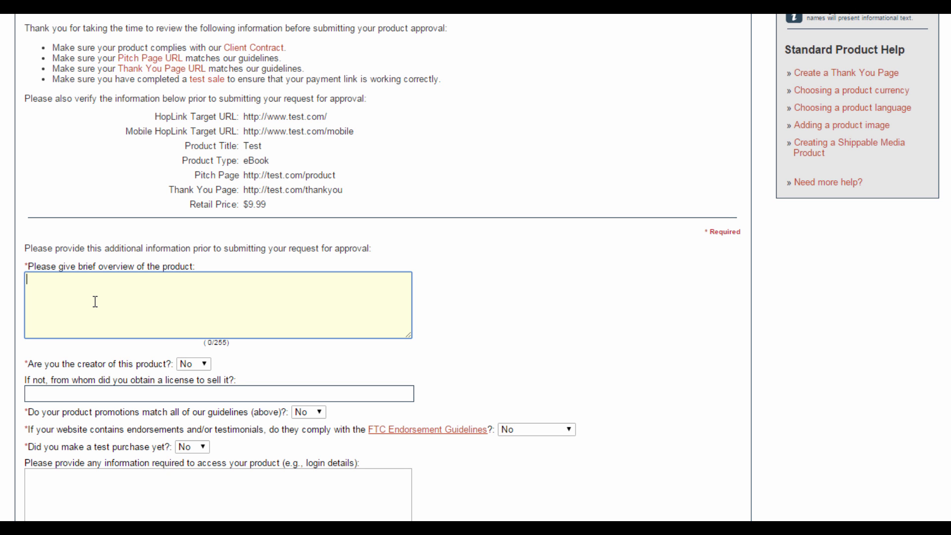
text(Test)
Answer Yes to the questions on being the creator, matching promotion guidelines, FTC endorsement compliance and having made a test purchase
click(206, 367)
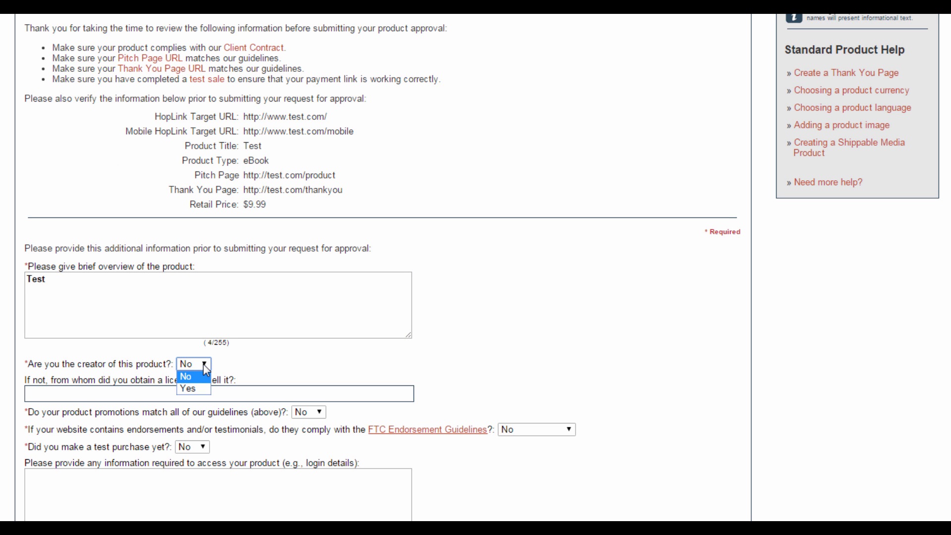
click(189, 391)
click(156, 392)
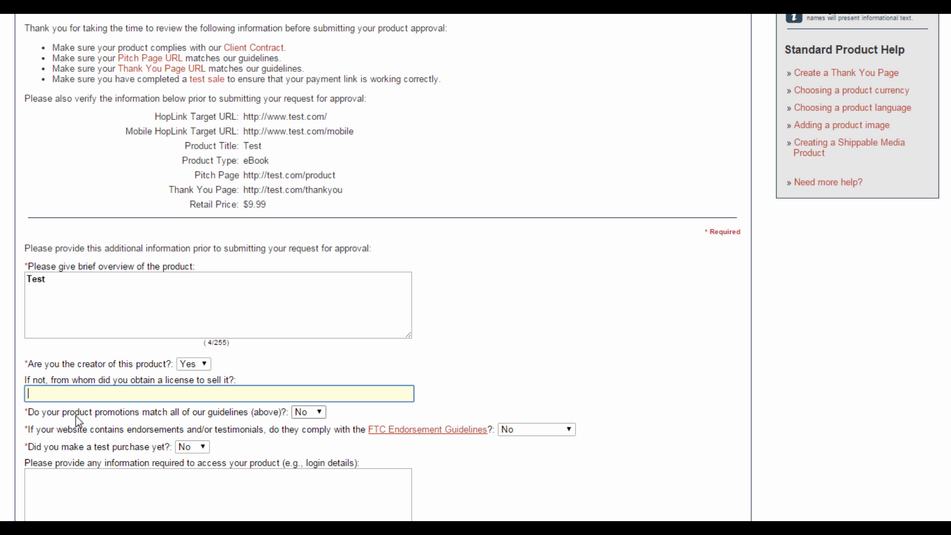
click(319, 413)
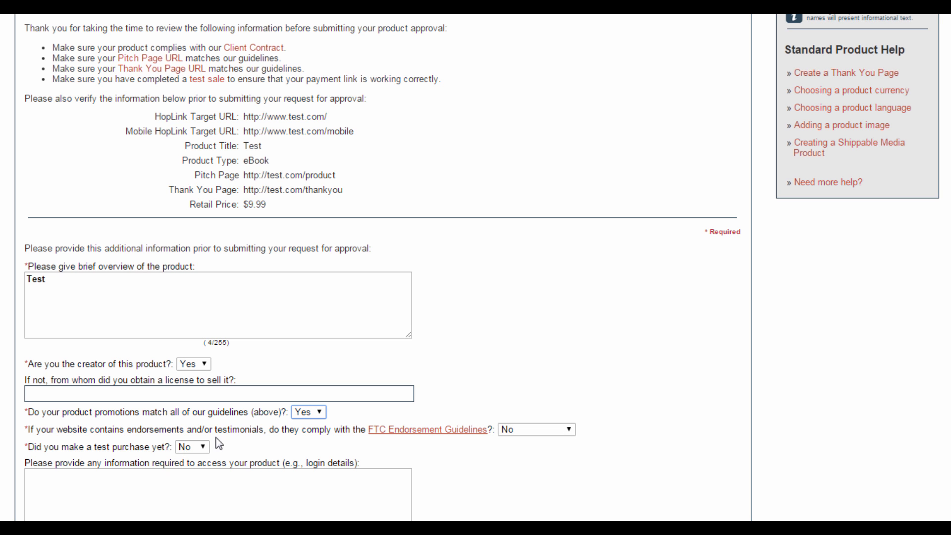
click(563, 430)
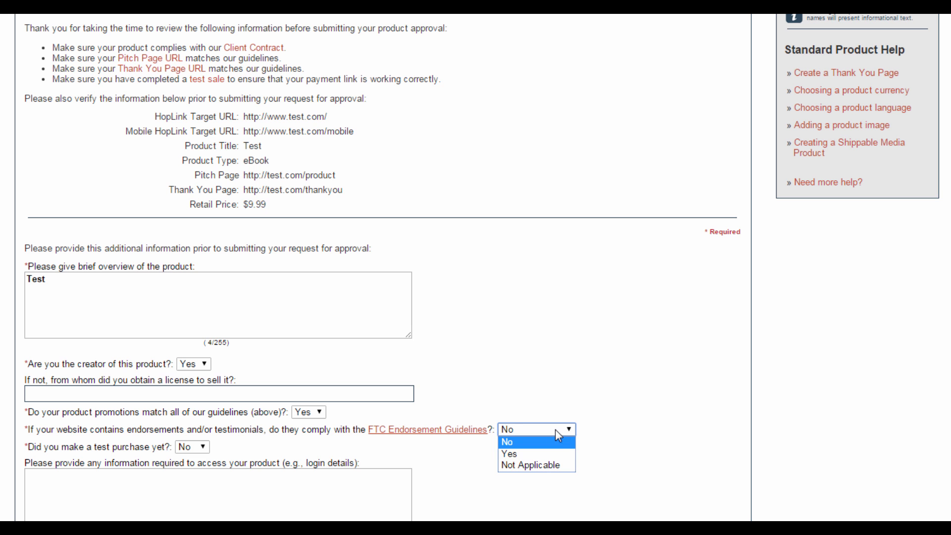
click(511, 454)
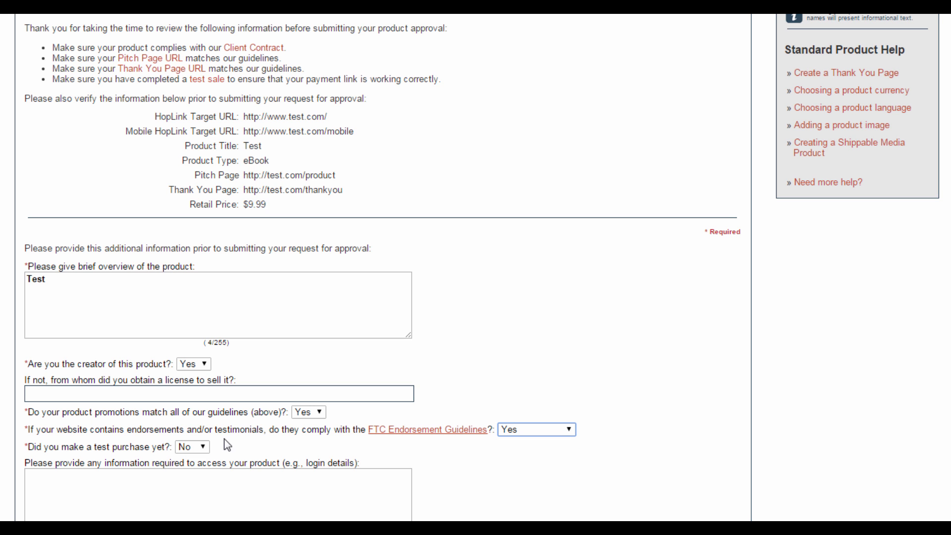
click(201, 448)
click(201, 474)
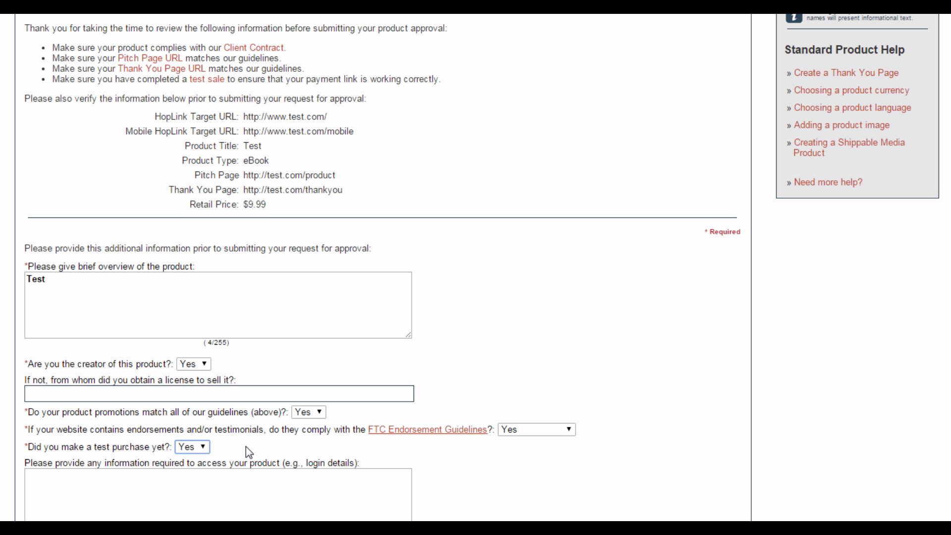
Submit the product approval request with access information and comments left blank, and dismiss the confirmation message
scroll(246, 445, down, 2)
click(84, 417)
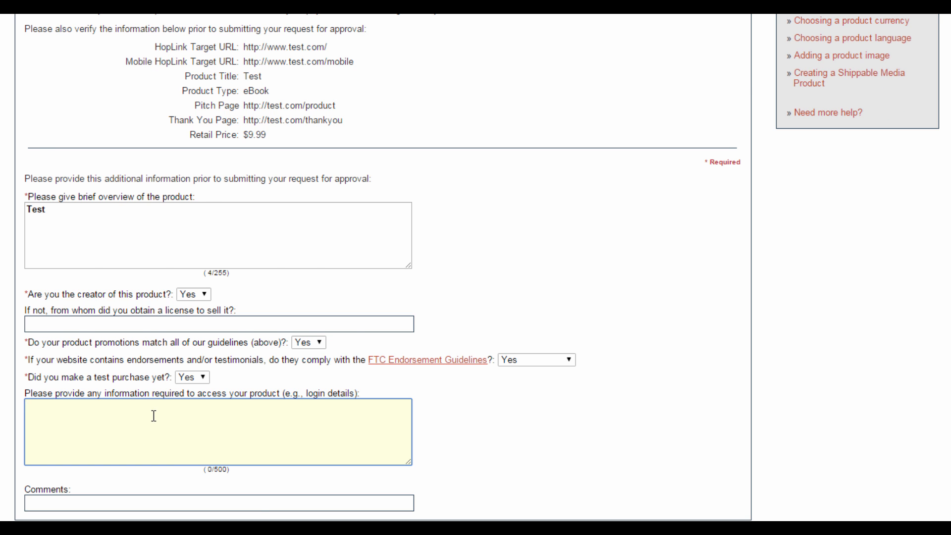
scroll(151, 416, down, 2)
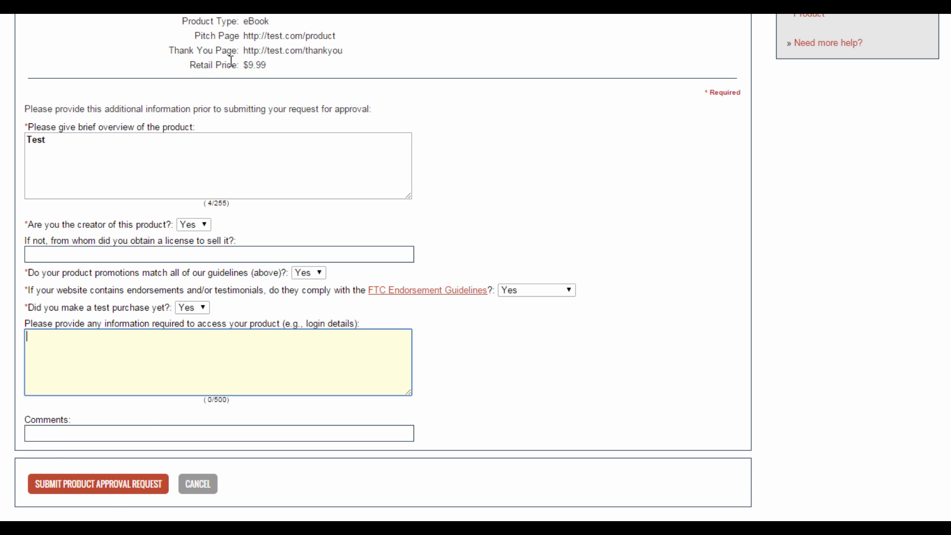
click(105, 491)
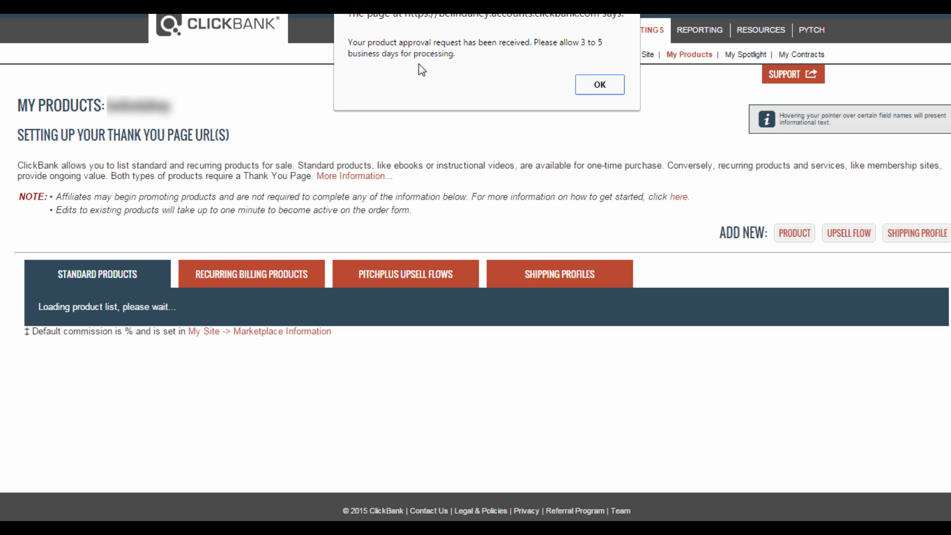
click(600, 85)
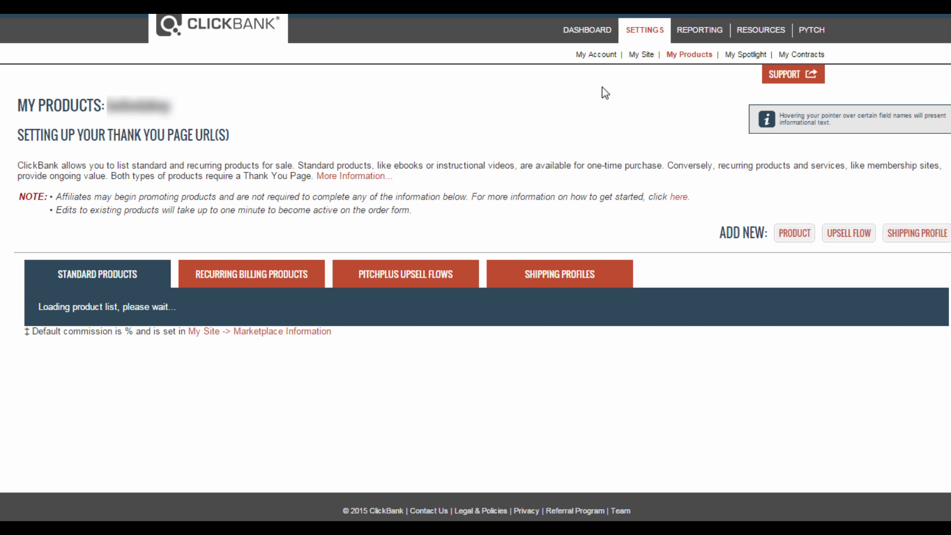